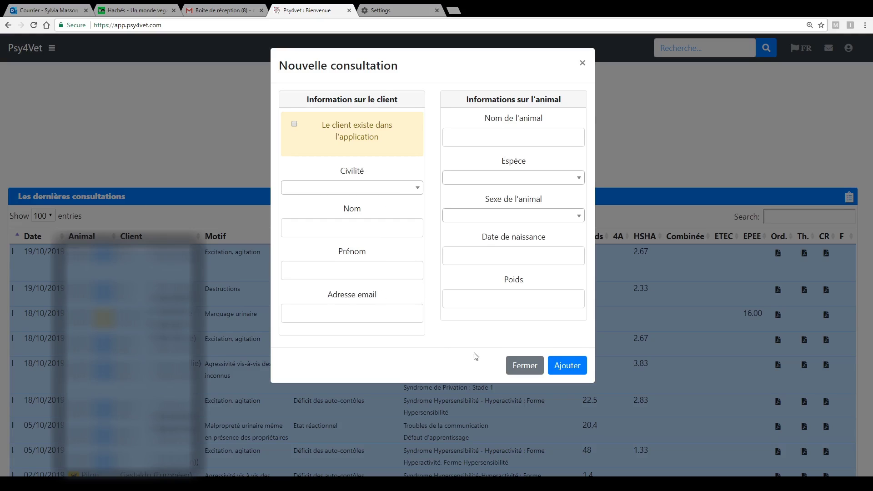
- Close the Nouvelle consultation dialog without entering anything
{"action": "left_click", "coordinate": [523, 369]}
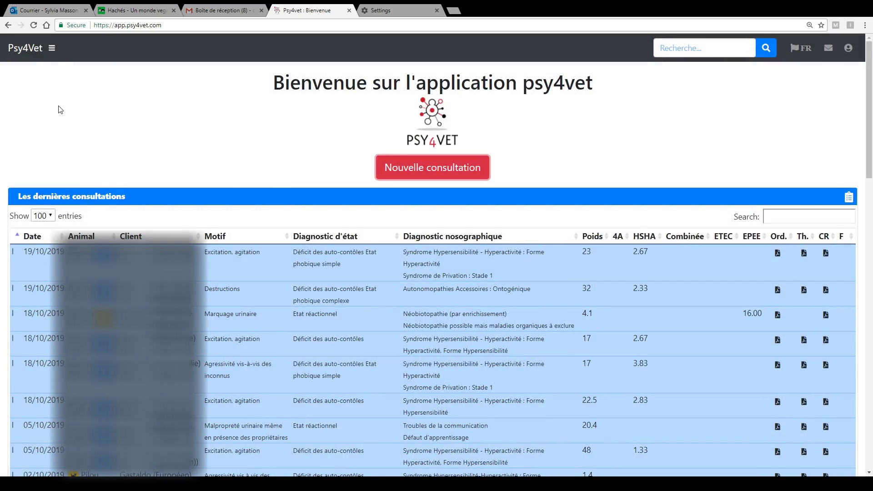
- Open the Ajouter un nouveau client form from the Clients section of the sidebar menu
{"action": "left_click", "coordinate": [51, 49]}
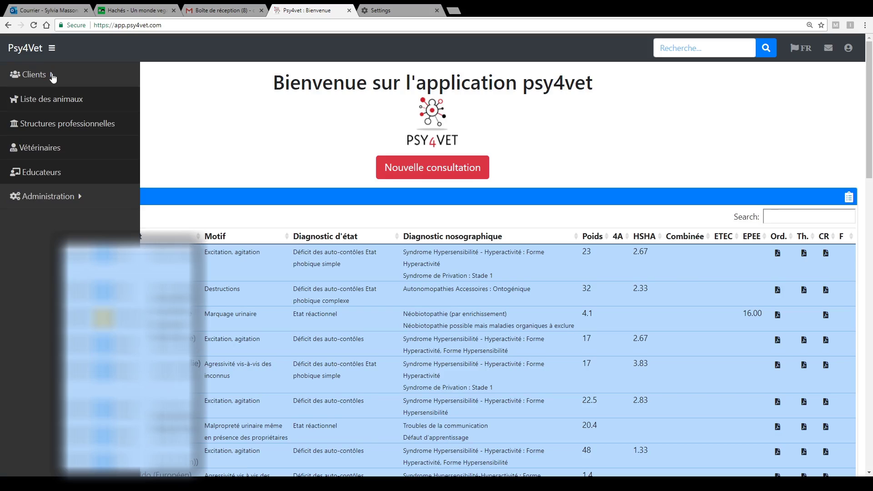
{"action": "left_click", "coordinate": [52, 74]}
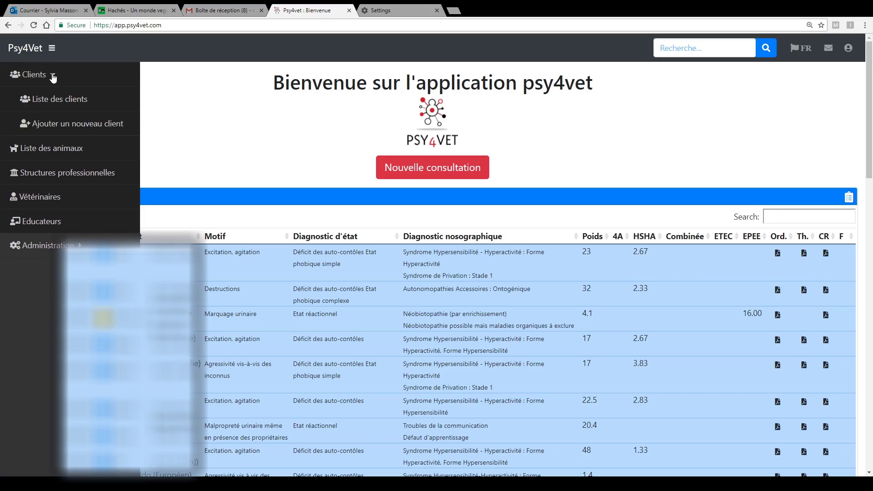
{"action": "left_click", "coordinate": [61, 124]}
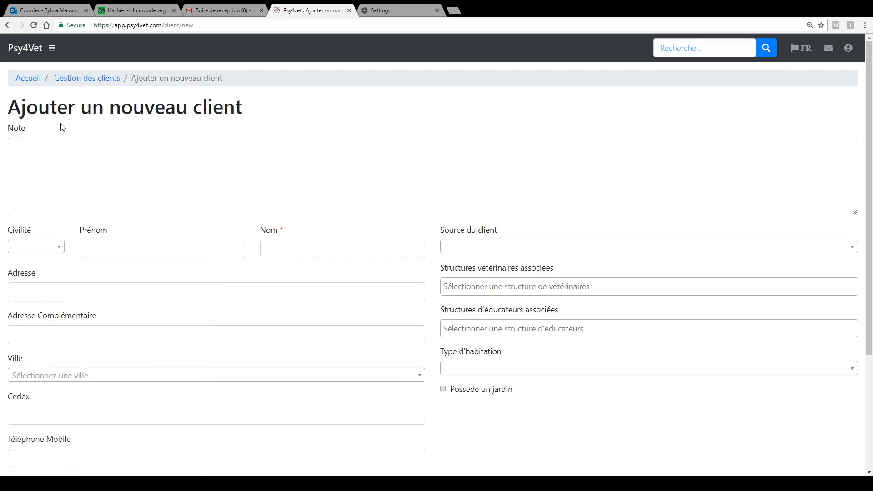
{"action": "scroll", "coordinate": [162, 161], "scroll_direction": "down", "scroll_amount": 1}
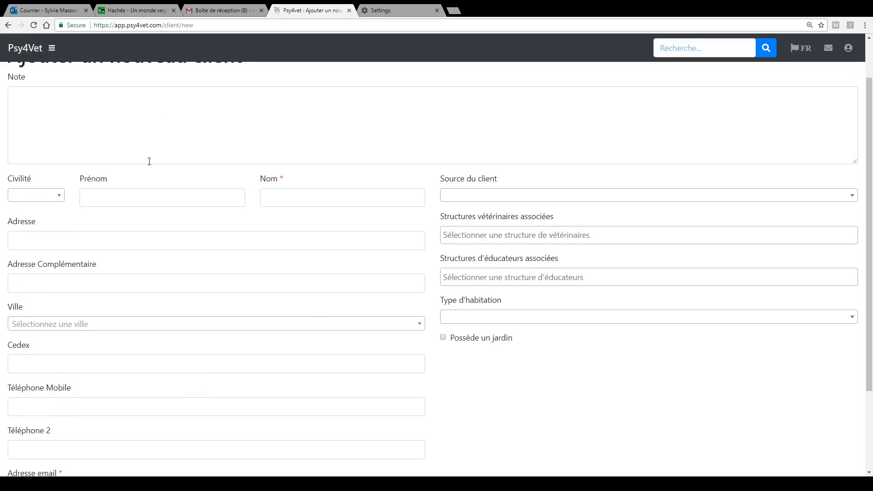
- Set civility to Mr, enter the client's first name and surname, and begin the street address
{"action": "left_click", "coordinate": [58, 196]}
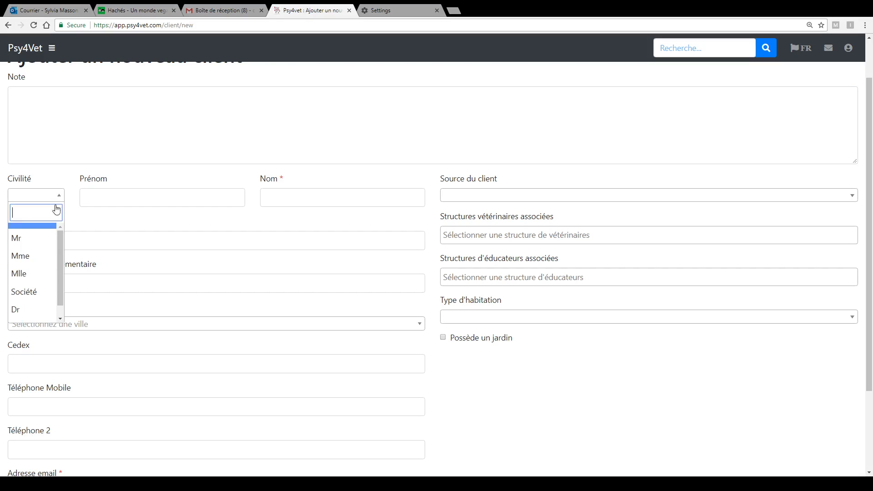
{"action": "left_click", "coordinate": [32, 237]}
{"action": "left_click", "coordinate": [104, 201]}
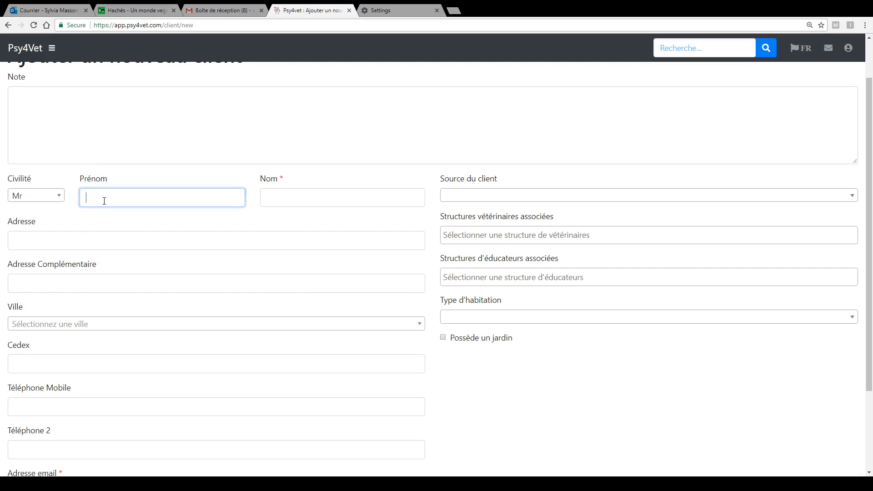
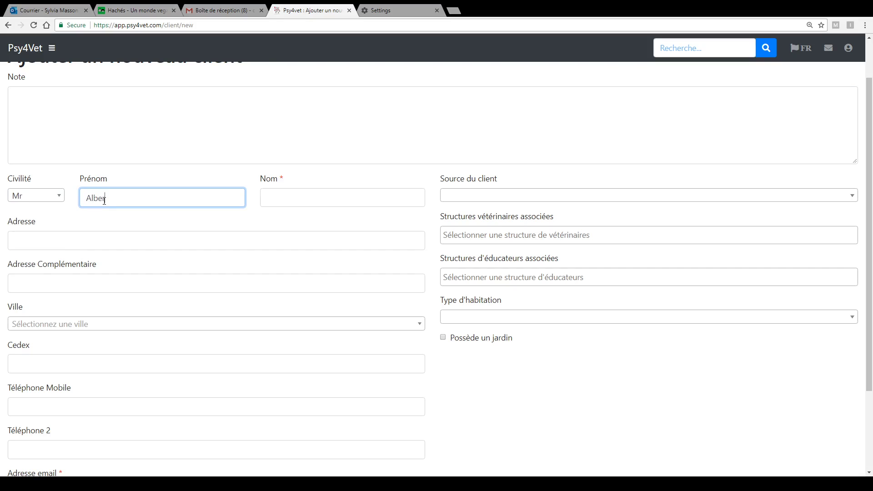
{"action": "left_click", "coordinate": [290, 198]}
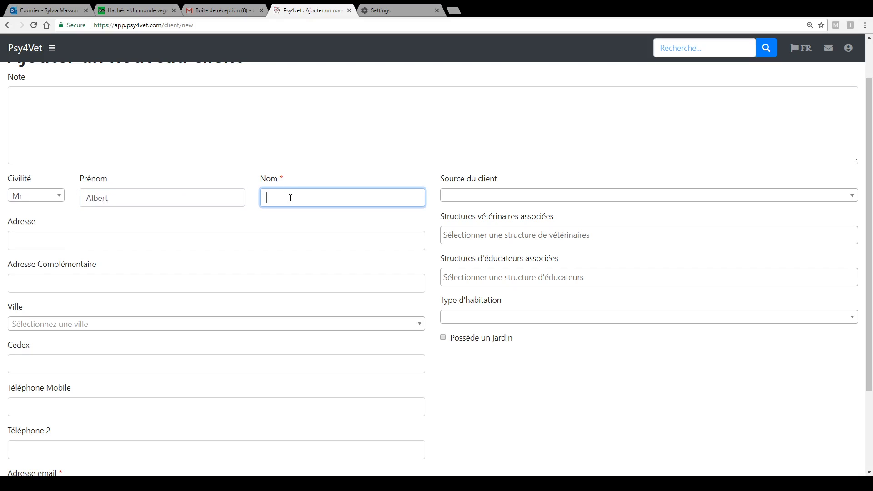
{"action": "left_click", "coordinate": [110, 242]}
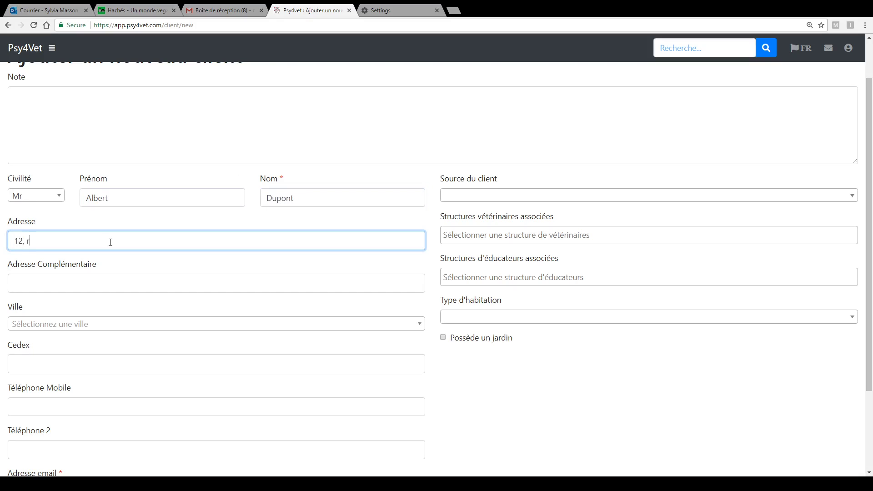
- Set the client's city by searching its postcode and picking the matching town
{"action": "left_click", "coordinate": [64, 325]}
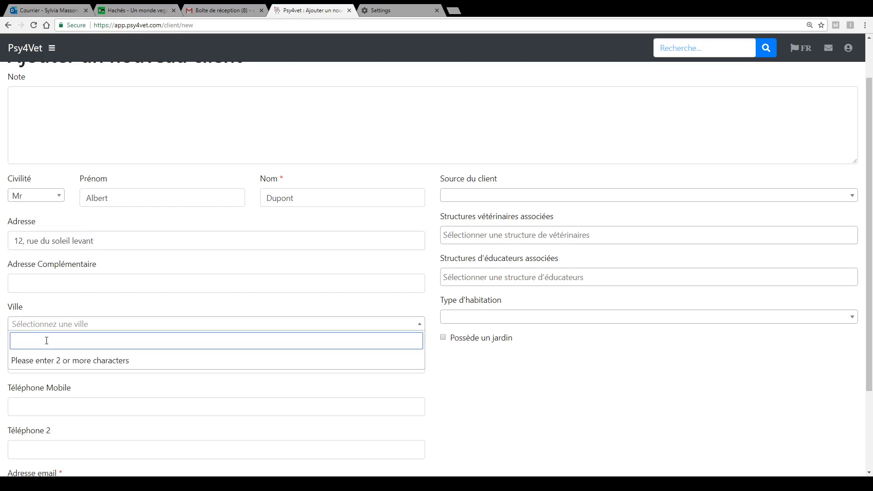
{"action": "type", "text": "greno"}
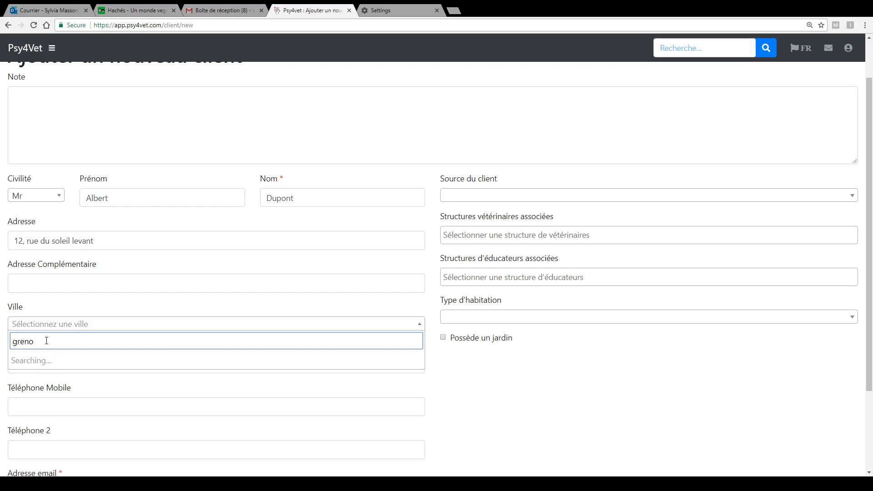
{"action": "type", "text": "ble"}
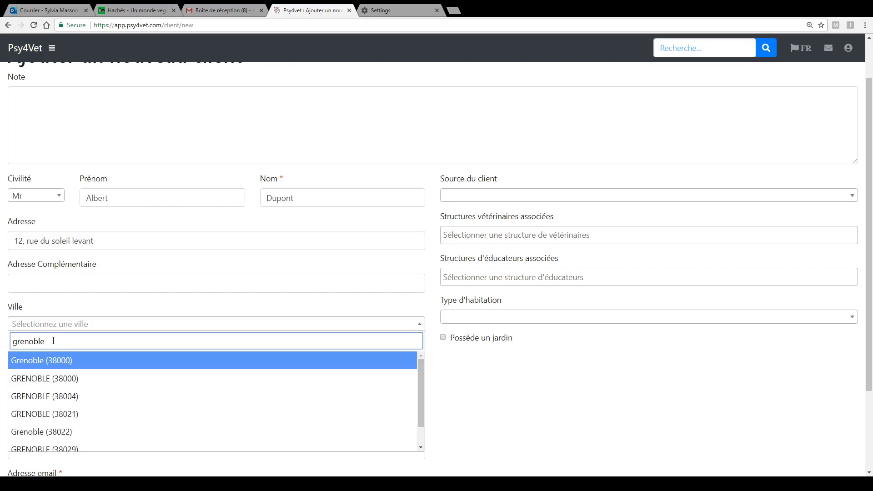
{"action": "left_click_drag", "start_coordinate": [55, 341], "coordinate": [2, 331]}
{"action": "type", "text": "3"}
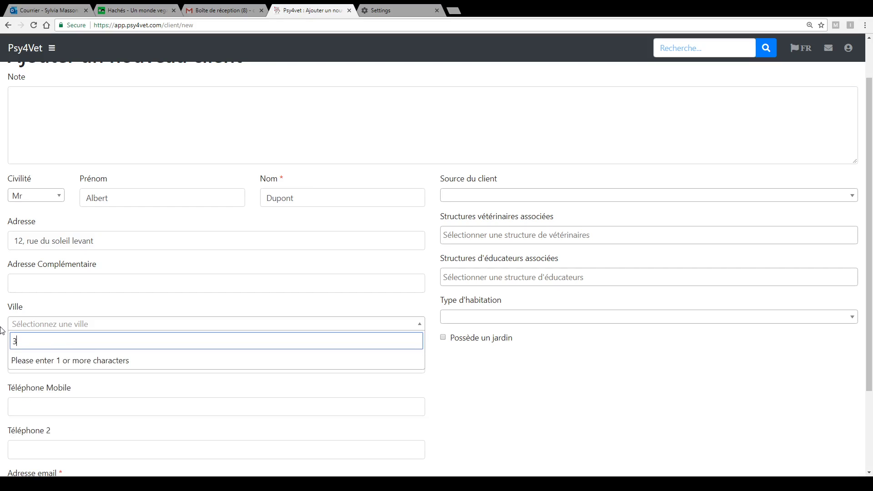
{"action": "type", "text": "8120"}
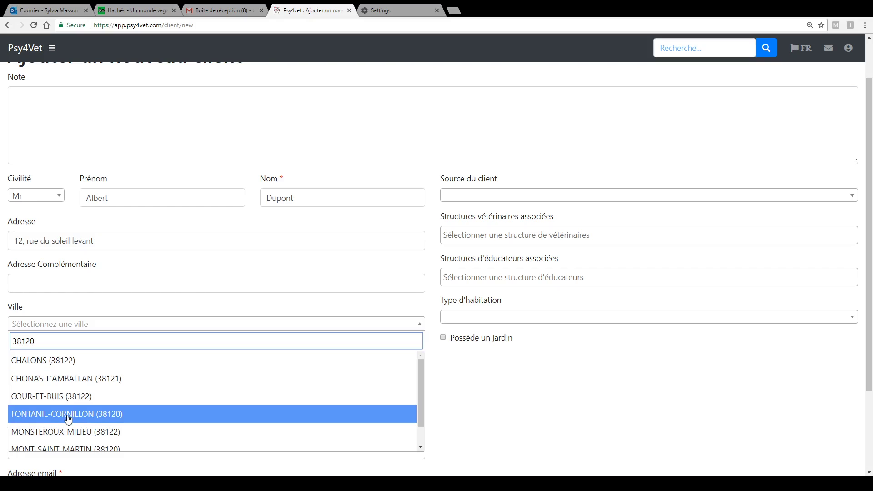
{"action": "left_click", "coordinate": [68, 419]}
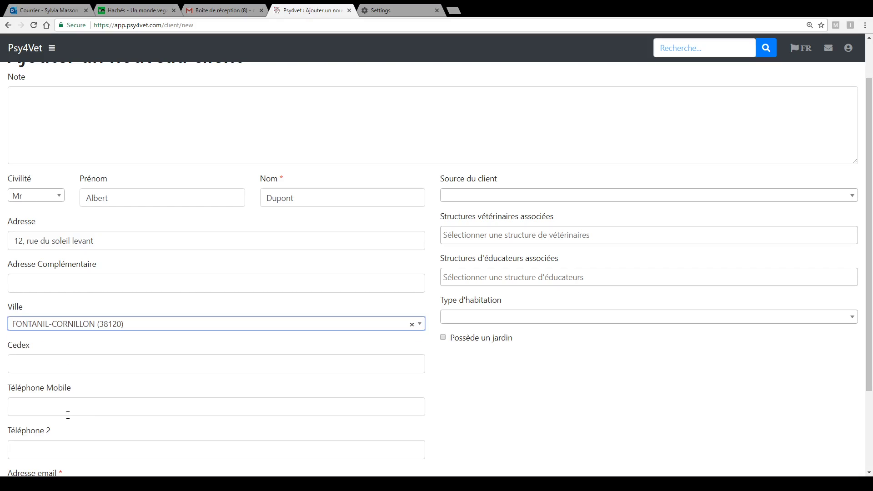
- Enter the client's two e-mail addresses in Adresse email, separated by a semicolon
{"action": "scroll", "coordinate": [58, 362], "scroll_direction": "down", "scroll_amount": 3}
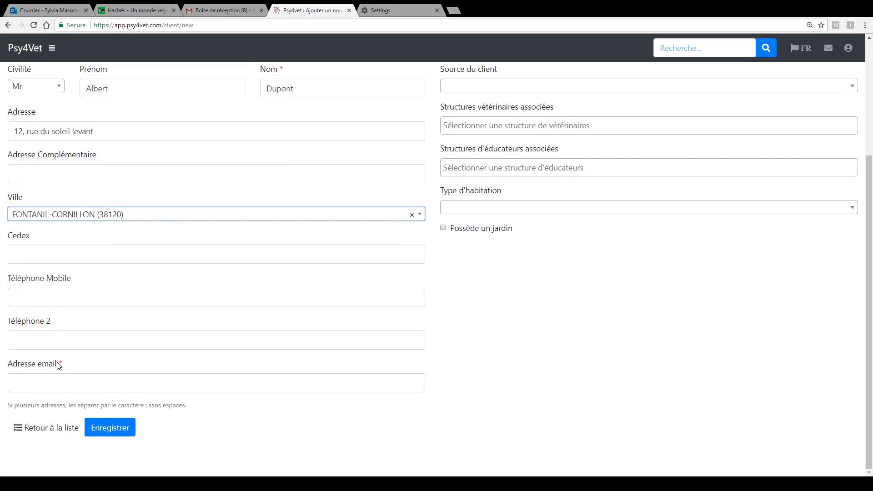
{"action": "left_click", "coordinate": [65, 300]}
{"action": "left_click", "coordinate": [46, 383]}
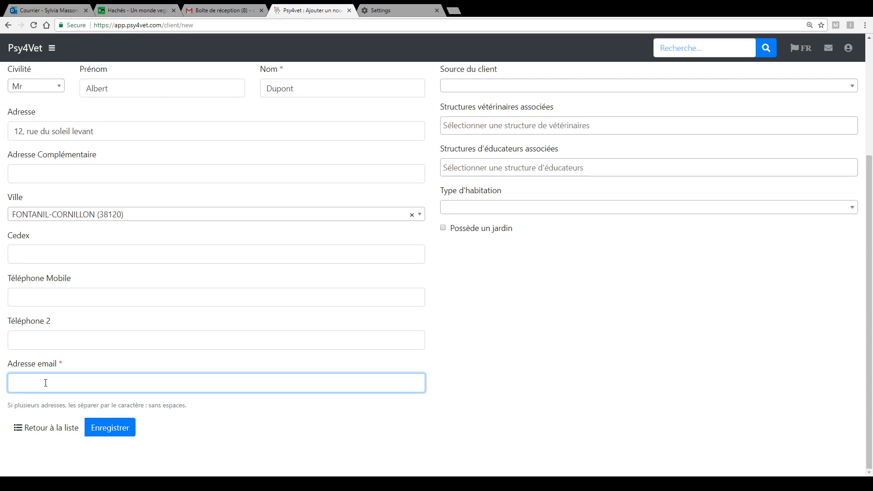
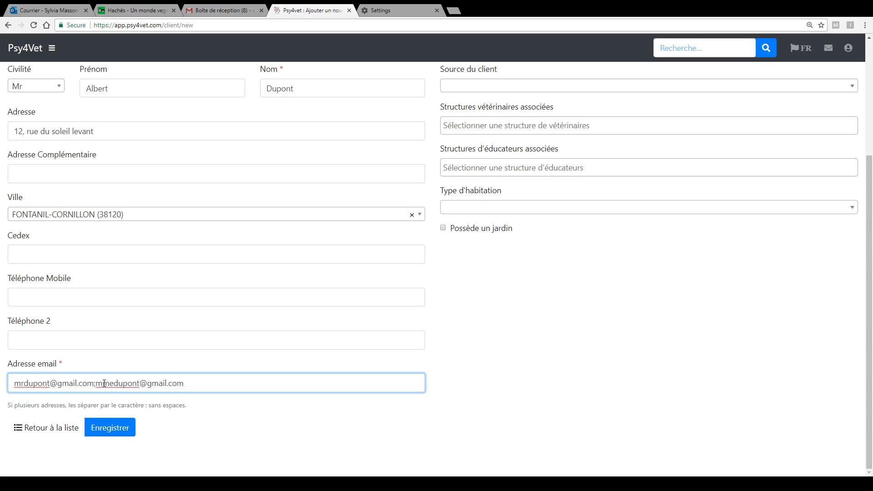
- Set the client source to Vétérinaire and link Clinique de la Tivollière as veterinary structure
{"action": "scroll", "coordinate": [294, 325], "scroll_direction": "up", "scroll_amount": 3}
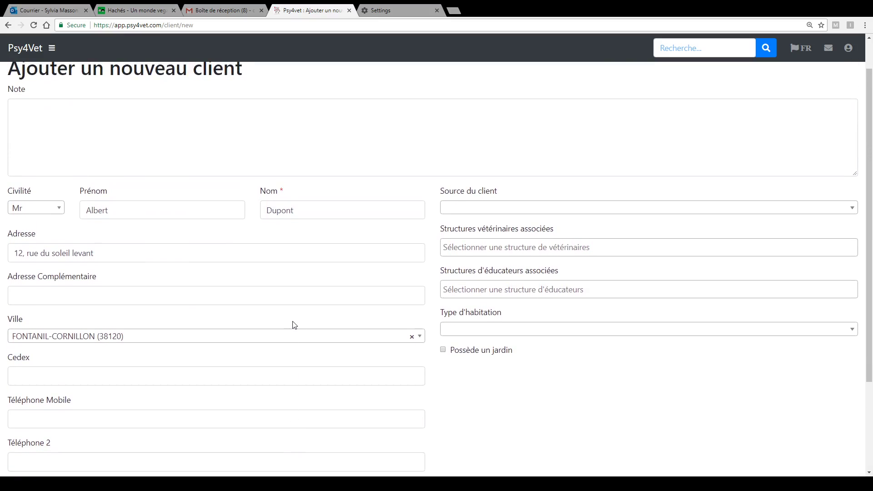
{"action": "left_click", "coordinate": [446, 213]}
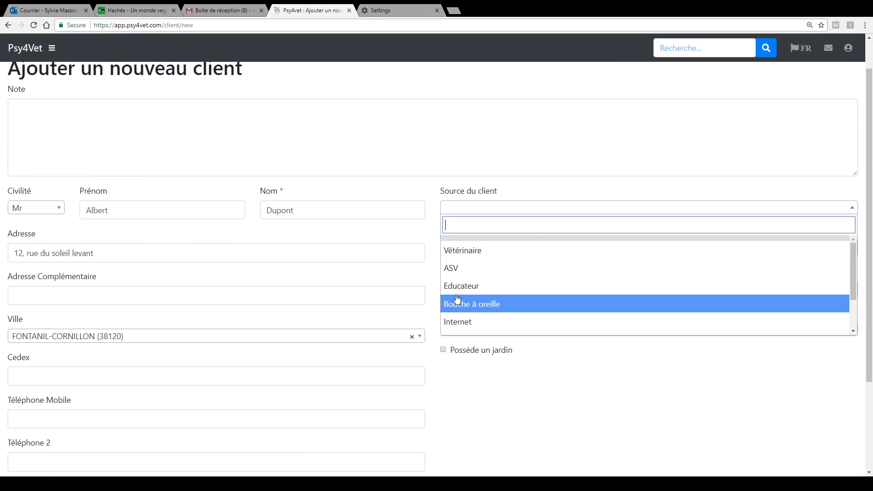
{"action": "left_click", "coordinate": [458, 251]}
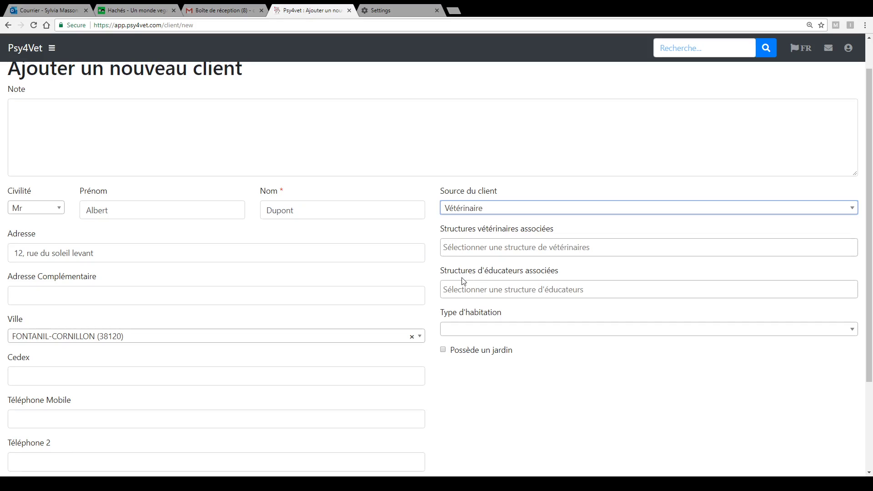
{"action": "left_click", "coordinate": [460, 247]}
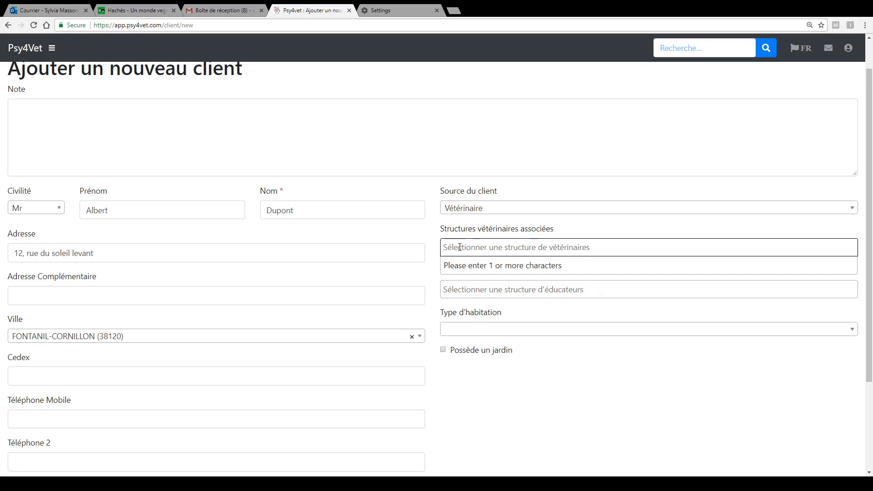
{"action": "type", "text": "clinique"}
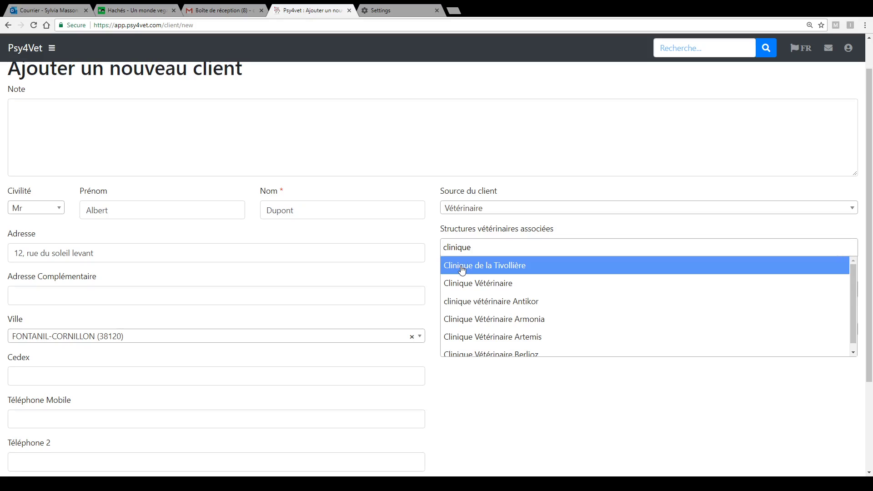
{"action": "left_click", "coordinate": [461, 269]}
- Link Entre Chiens as the client's educator structure
{"action": "left_click", "coordinate": [462, 294]}
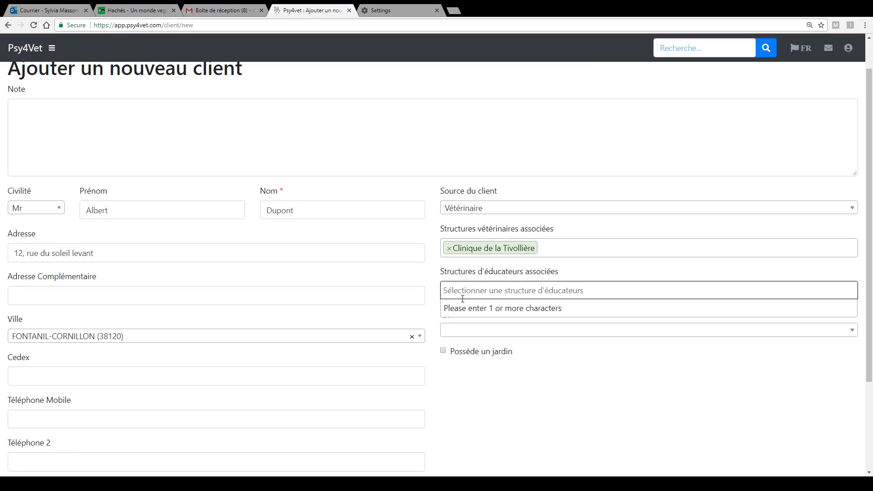
{"action": "type", "text": "educateu"}
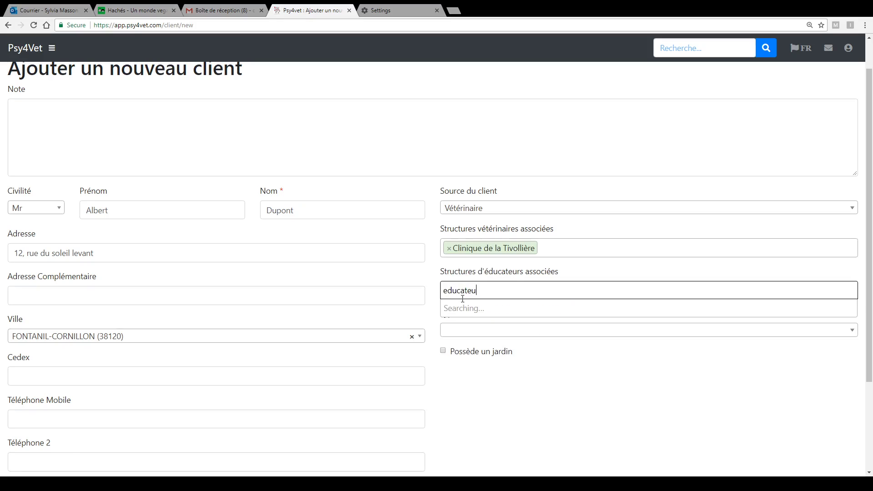
{"action": "key", "text": "BackSpace"}
{"action": "key", "text": "BackSpace"}
{"action": "key", "text": "BackSpace"}
{"action": "key", "text": "BackSpace"}
{"action": "key", "text": "BackSpace"}
{"action": "key", "text": "BackSpace"}
{"action": "key", "text": "BackSpace"}
{"action": "key", "text": "BackSpace"}
{"action": "type", "text": "entre chien"}
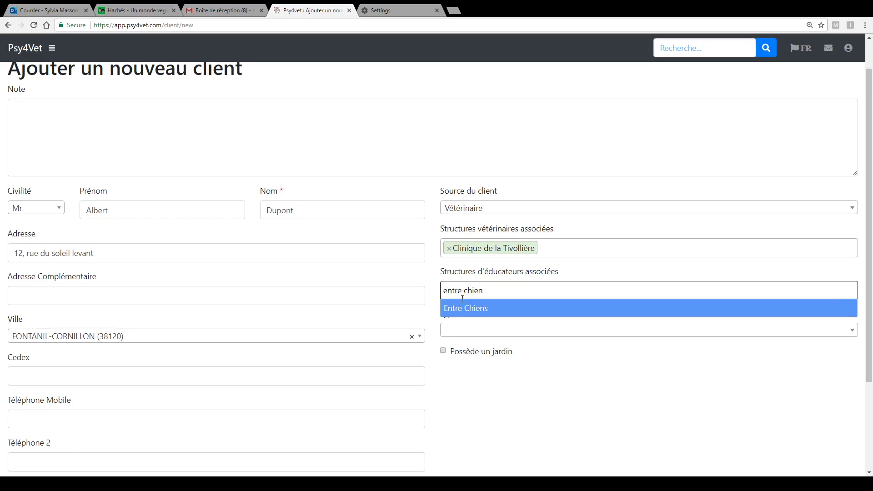
{"action": "left_click", "coordinate": [460, 310]}
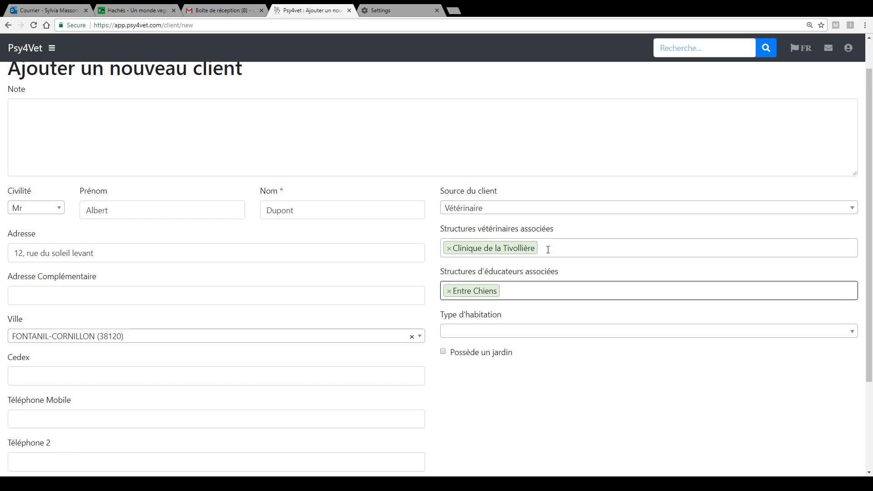
- Set housing type to maison, tick Possède un jardin, and choose absence de clôture as enclosure
{"action": "scroll", "coordinate": [548, 250], "scroll_direction": "down", "scroll_amount": 2}
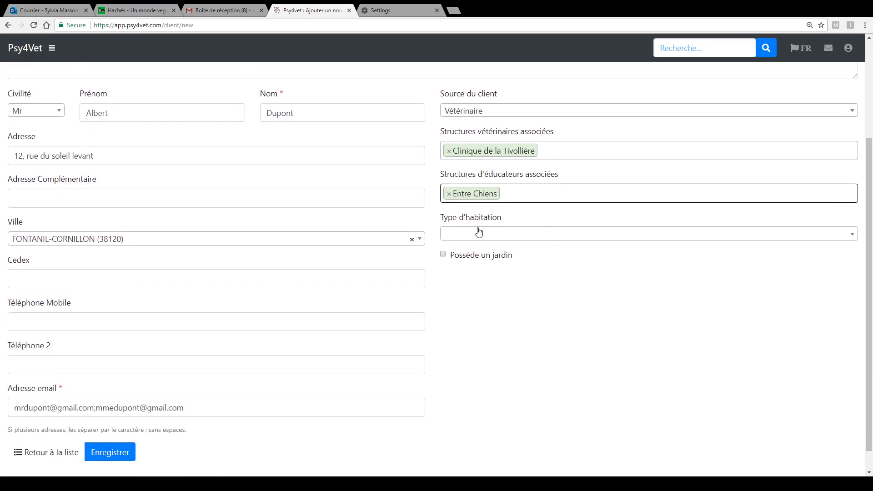
{"action": "left_click", "coordinate": [479, 235]}
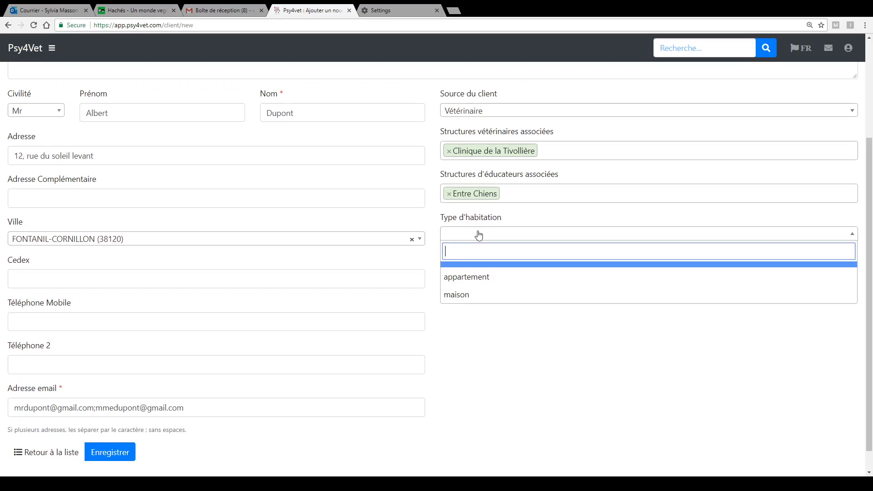
{"action": "left_click", "coordinate": [463, 296]}
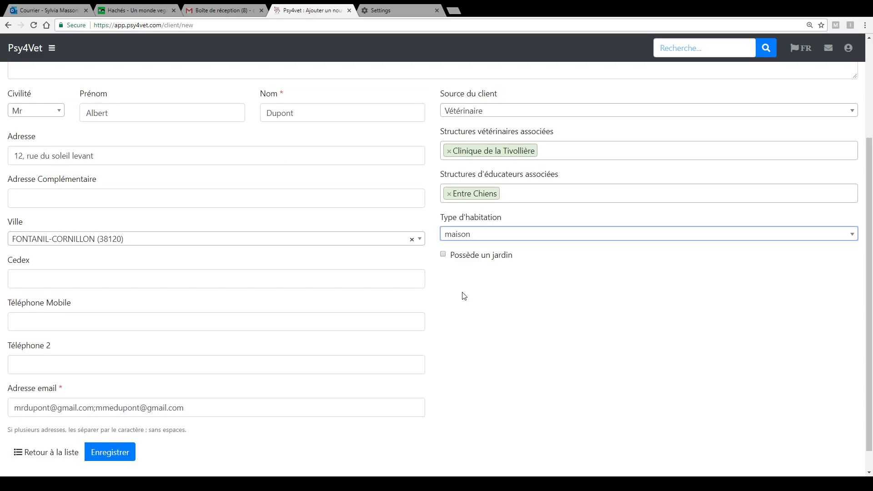
{"action": "left_click", "coordinate": [445, 255]}
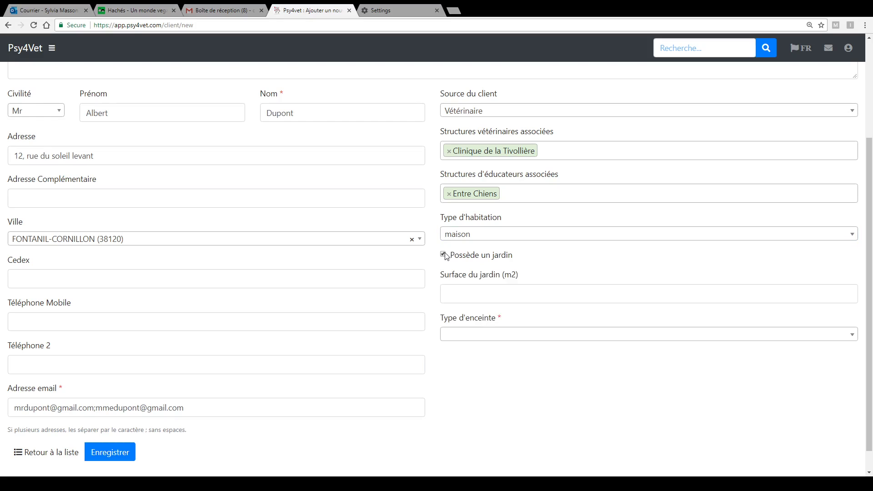
{"action": "left_click", "coordinate": [473, 301]}
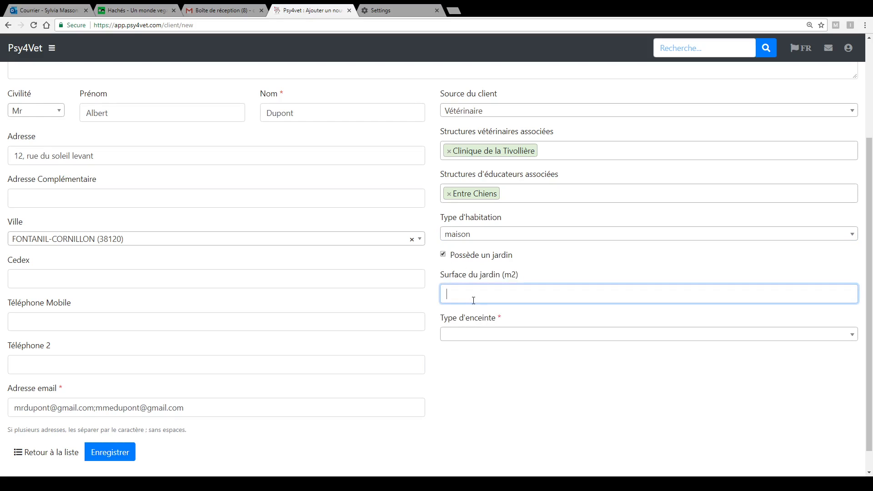
{"action": "left_click", "coordinate": [465, 339]}
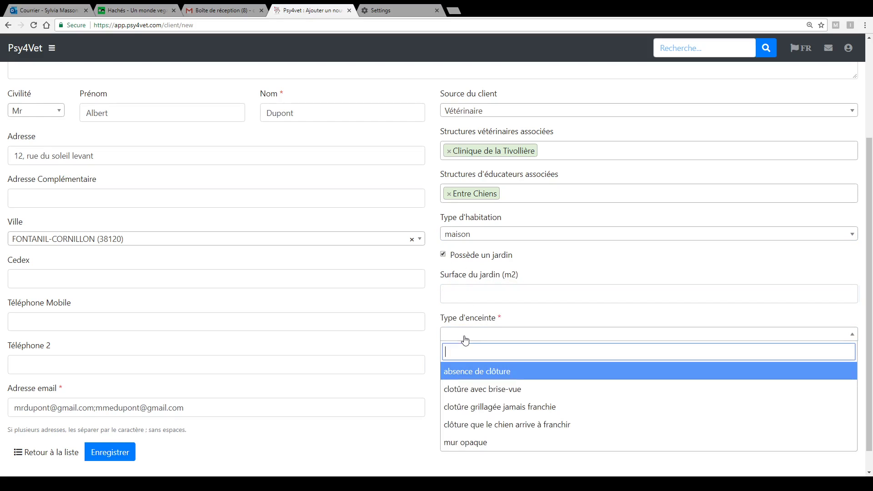
{"action": "left_click", "coordinate": [457, 372]}
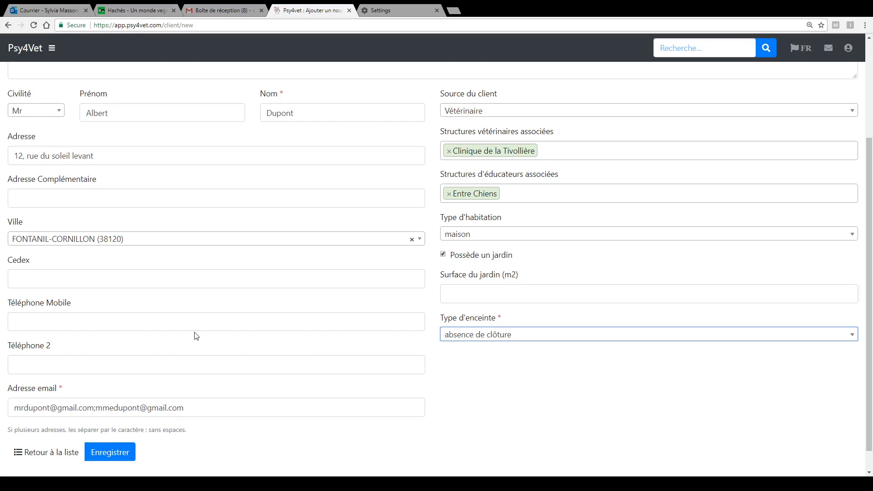
{"action": "scroll", "coordinate": [196, 336], "scroll_direction": "down", "scroll_amount": 1}
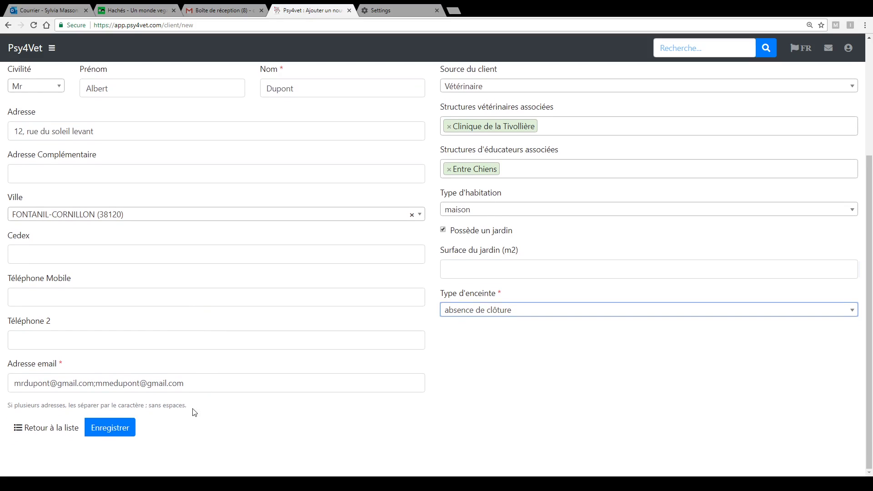
- Save the new client, then open and close its edit form to check the record
{"action": "left_click", "coordinate": [114, 432]}
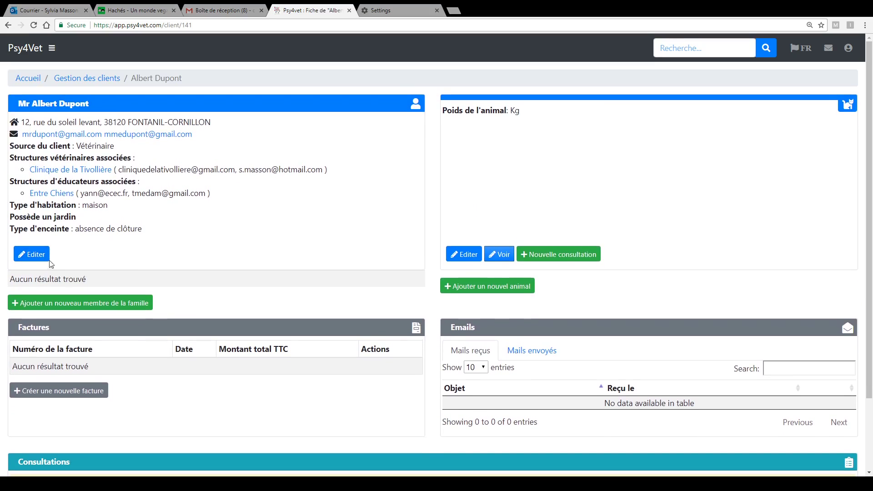
{"action": "left_click", "coordinate": [36, 255]}
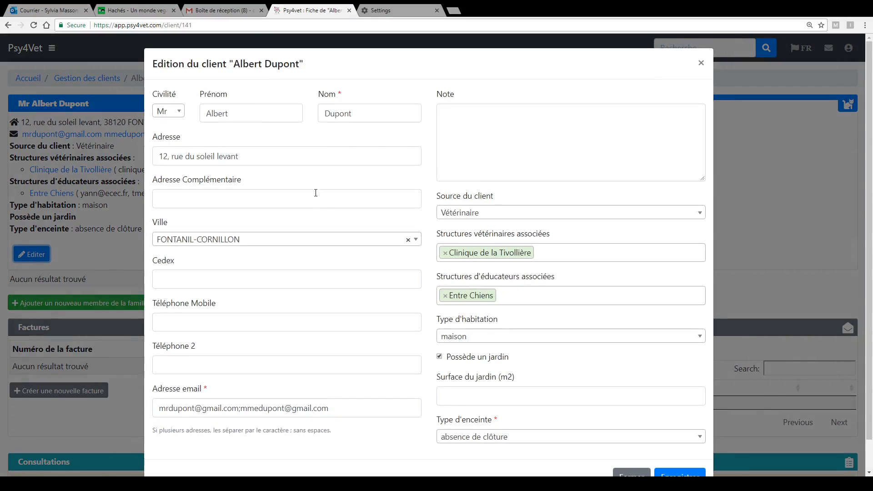
{"action": "left_click", "coordinate": [701, 64]}
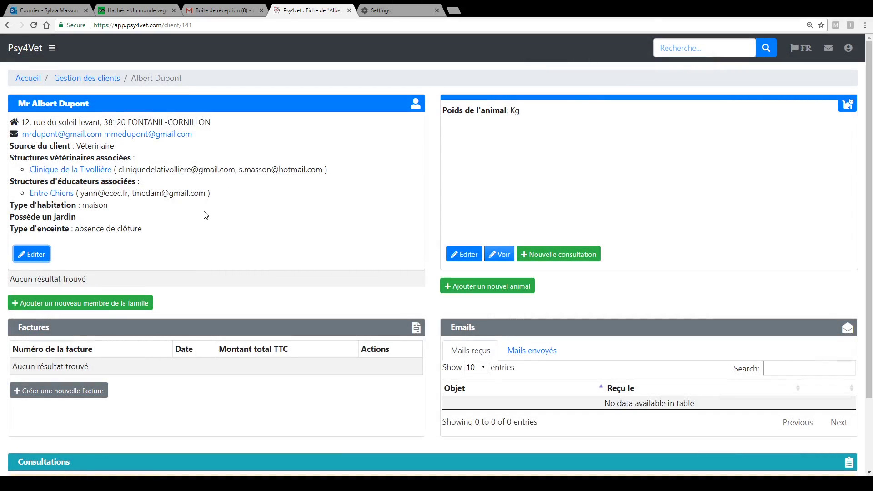
{"action": "scroll", "coordinate": [206, 215], "scroll_direction": "down", "scroll_amount": 1}
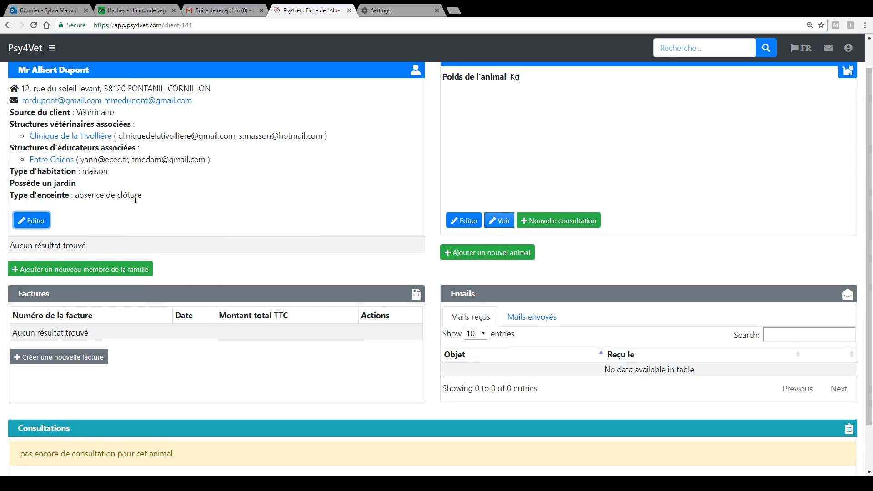
{"action": "scroll", "coordinate": [136, 200], "scroll_direction": "up", "scroll_amount": 1}
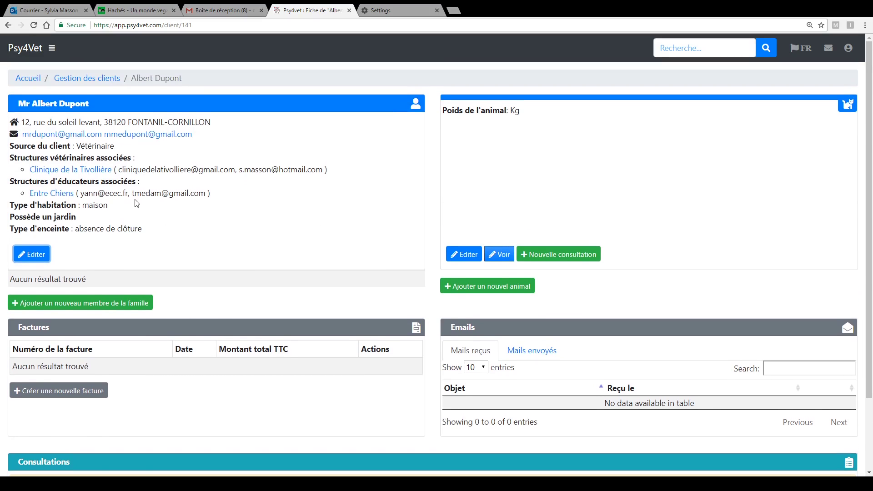
- Return to Gestion des clients and filter the list by the new client's surname
{"action": "left_click", "coordinate": [80, 81]}
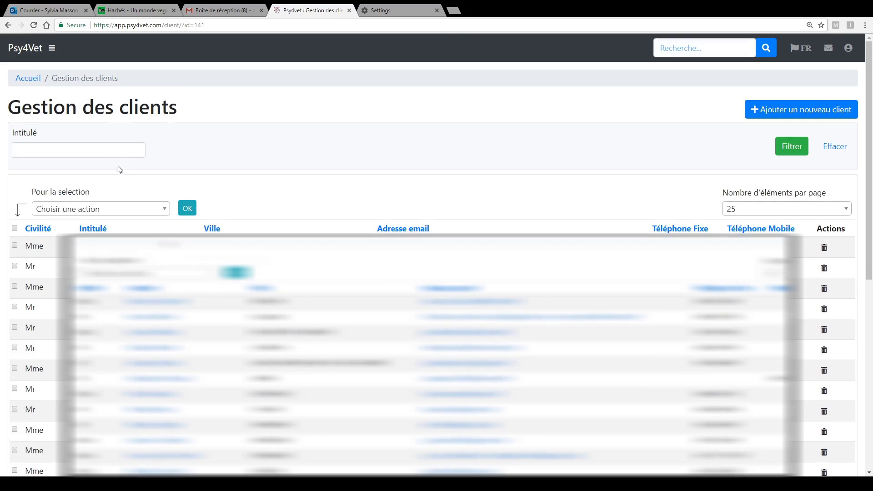
{"action": "left_click", "coordinate": [93, 151]}
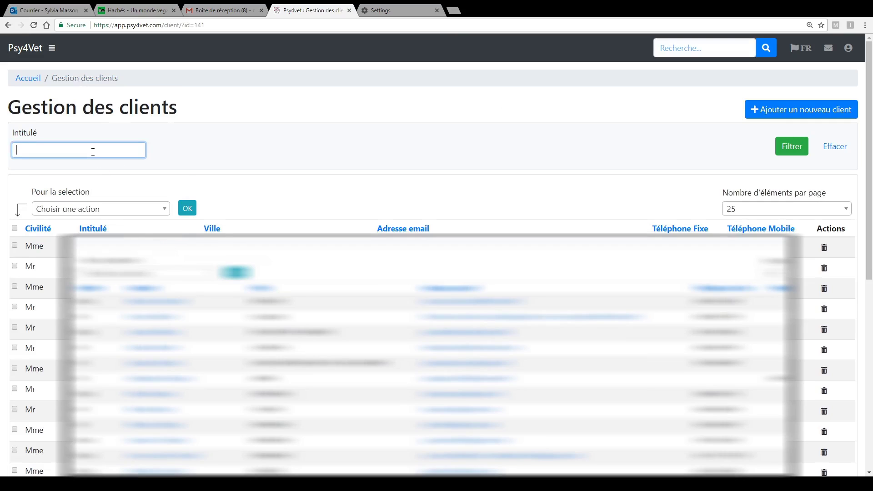
{"action": "type", "text": "dupont"}
{"action": "key", "text": "Return"}
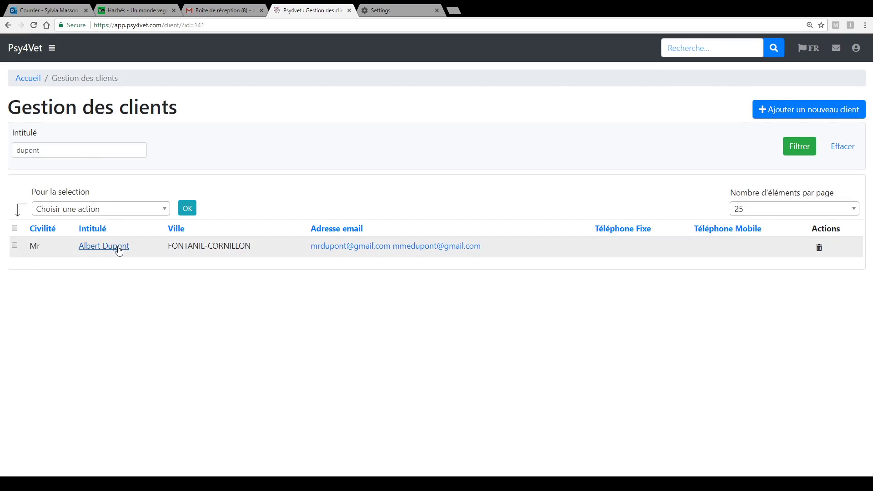